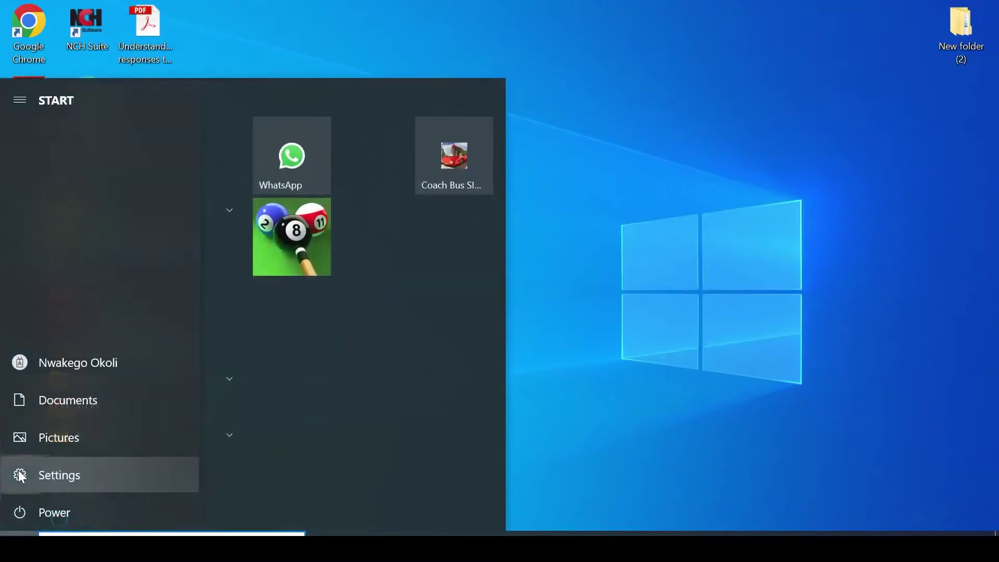
Launch Windows 10 Settings from the Start menu, then reopen the Start menu.
{"action": "left_click", "coordinate": [20, 475]}
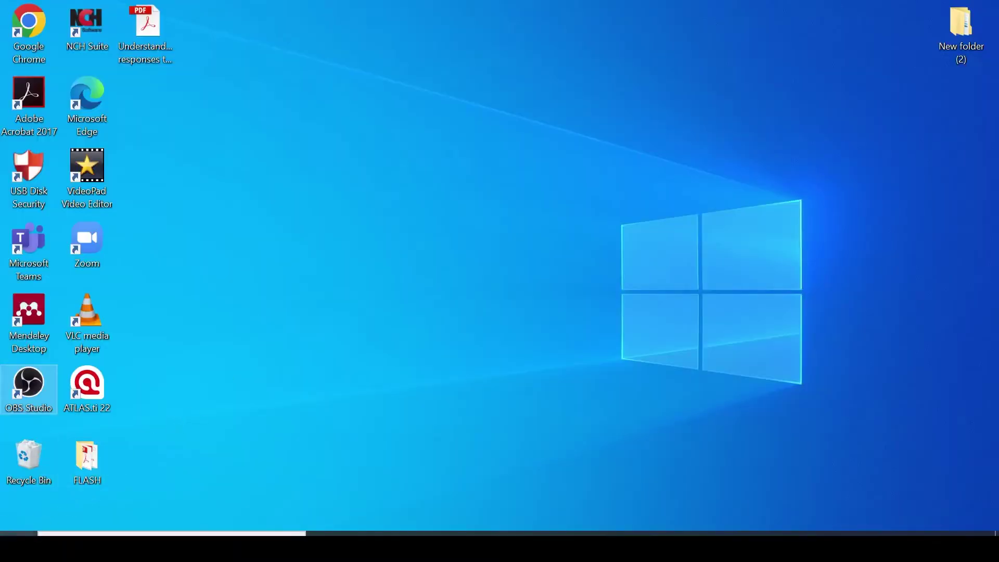
{"action": "left_click", "coordinate": [18, 533]}
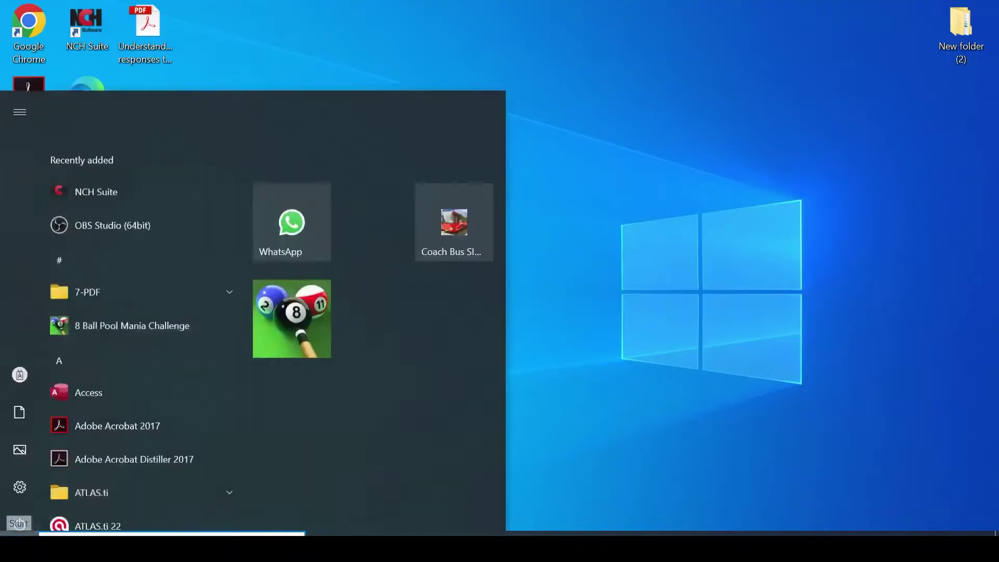
Launch Settings and navigate to Update & Security > Recovery.
{"action": "left_click", "coordinate": [21, 475]}
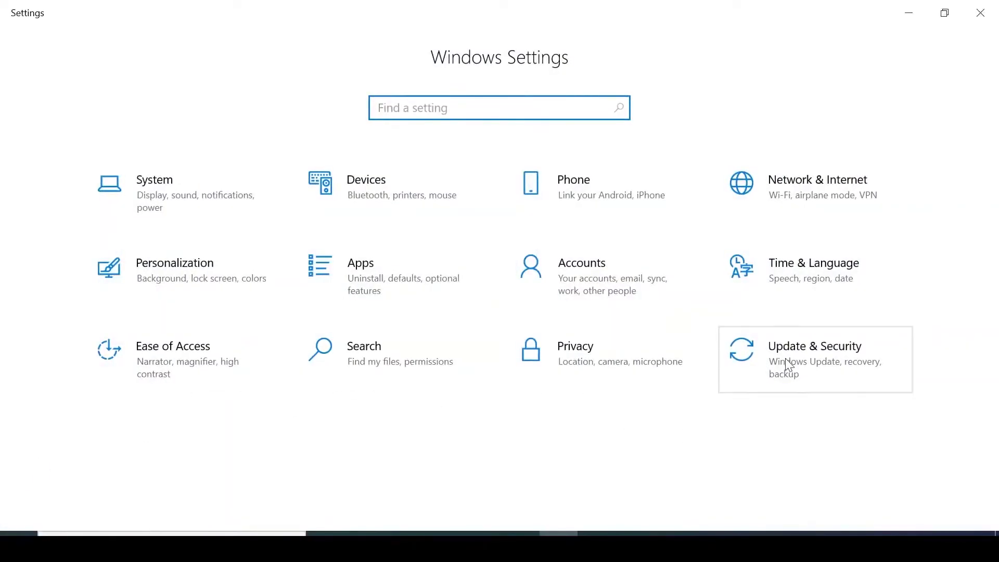
{"action": "left_click", "coordinate": [789, 366]}
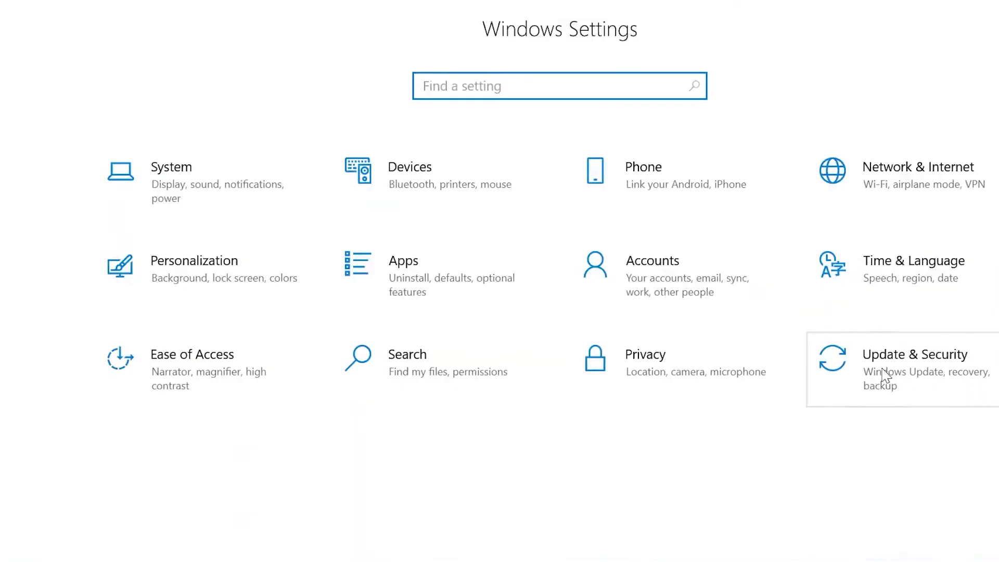
{"action": "left_click", "coordinate": [884, 375]}
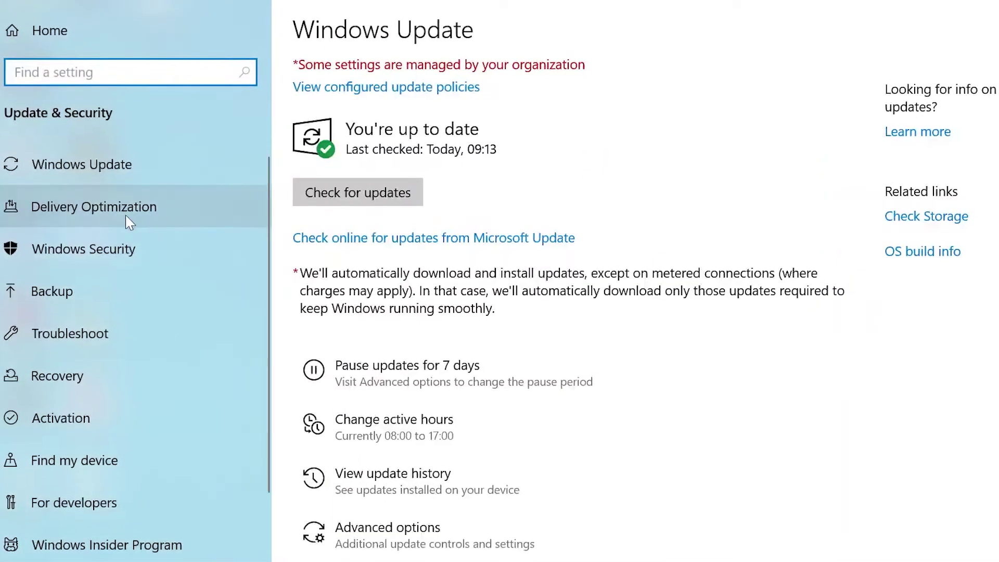
{"action": "left_click", "coordinate": [78, 376]}
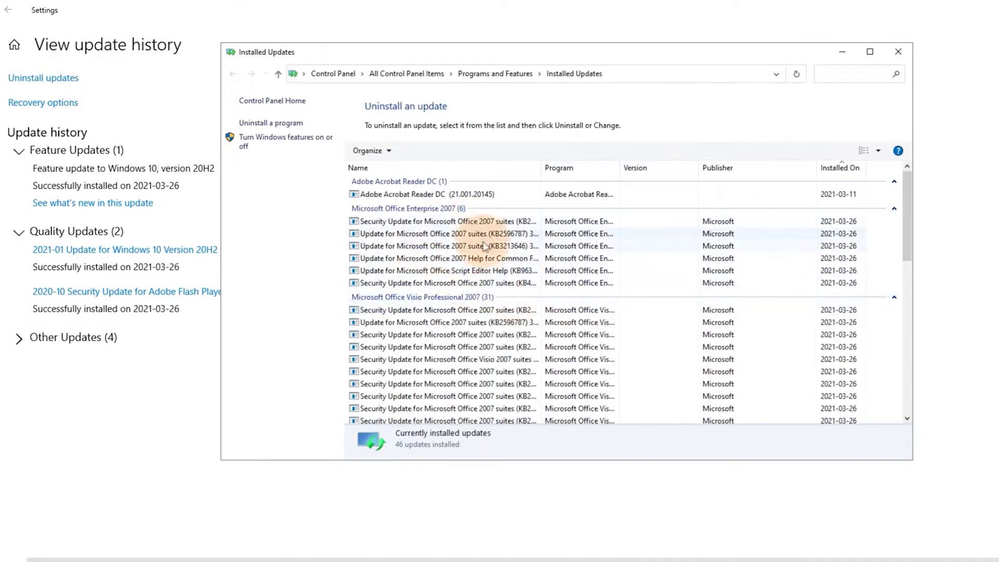
{"action": "scroll", "coordinate": [521, 284], "scroll_direction": "down", "scroll_amount": 1}
{"action": "scroll", "coordinate": [569, 292], "scroll_direction": "down", "scroll_amount": 2}
{"action": "scroll", "coordinate": [488, 235], "scroll_direction": "down", "scroll_amount": 1}
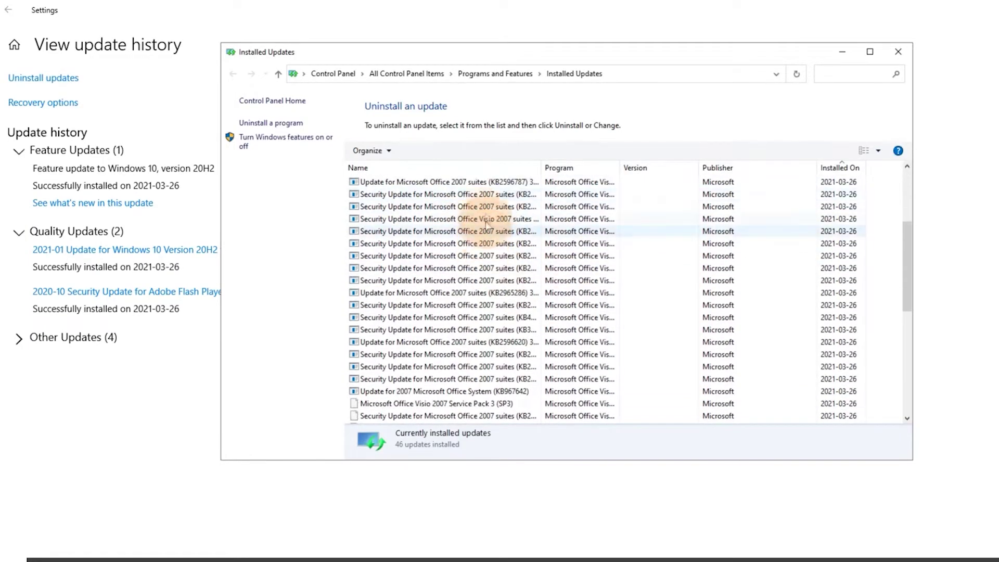
{"action": "mouse_move", "coordinate": [840, 167]}
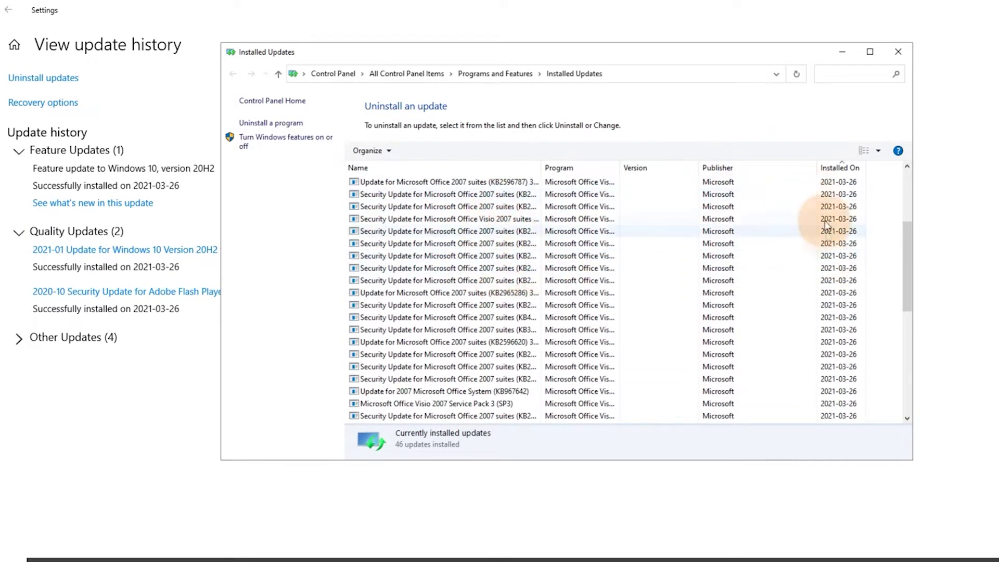
{"action": "scroll", "coordinate": [520, 234], "scroll_direction": "down", "scroll_amount": 1}
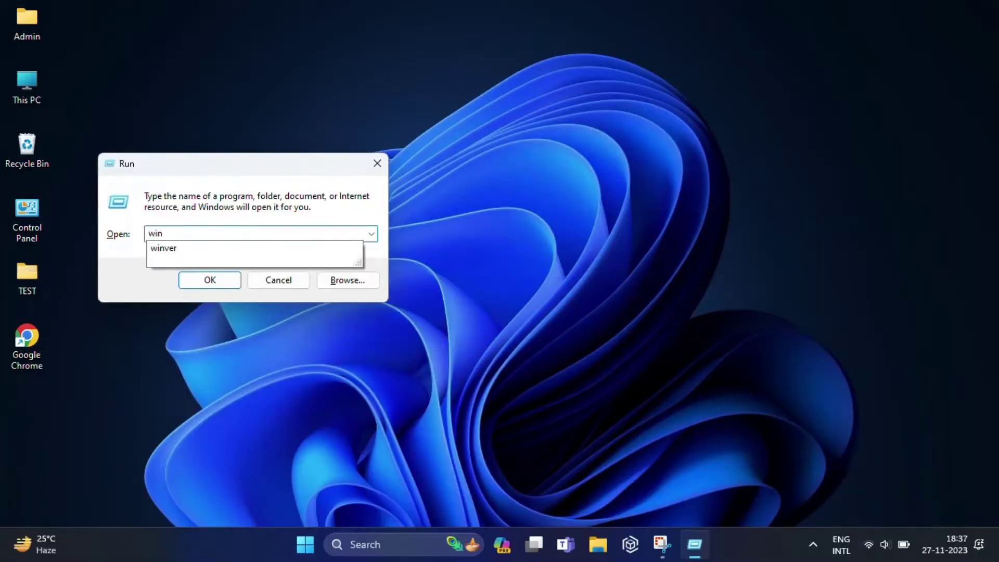
Check the Windows version with winver, then start Go back under System > Recovery.
{"action": "type", "text": "ver"}
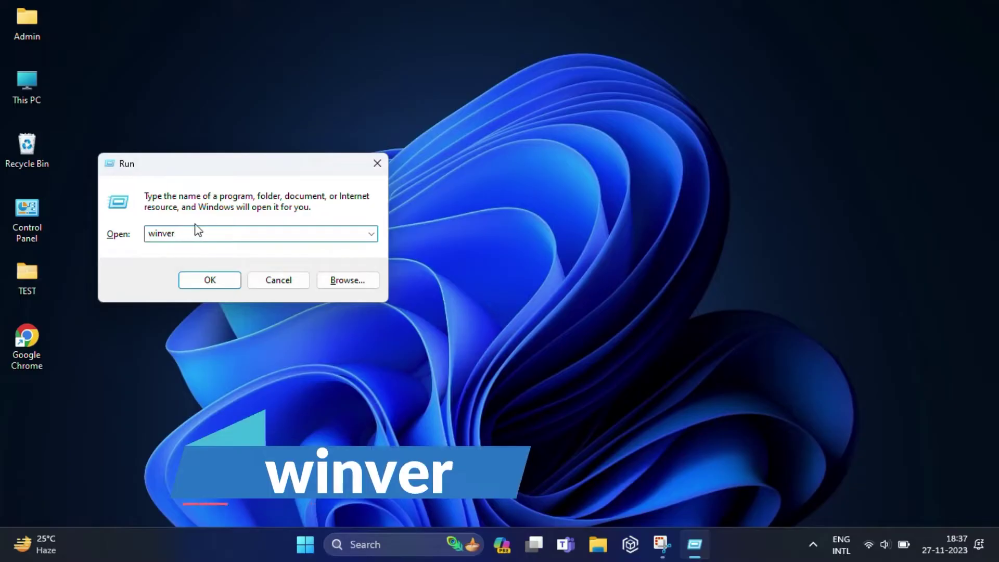
{"action": "left_click", "coordinate": [215, 284]}
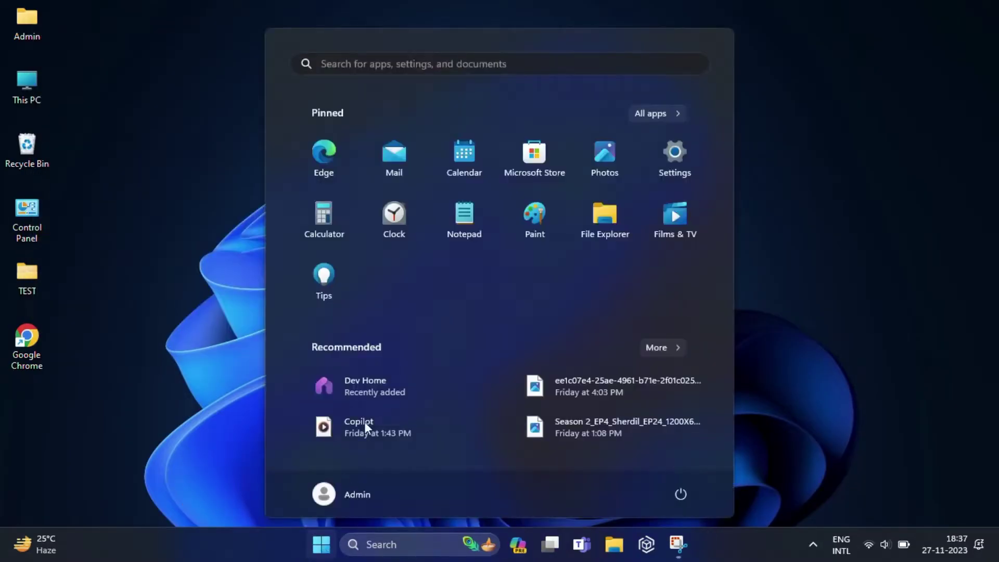
{"action": "left_click", "coordinate": [676, 158]}
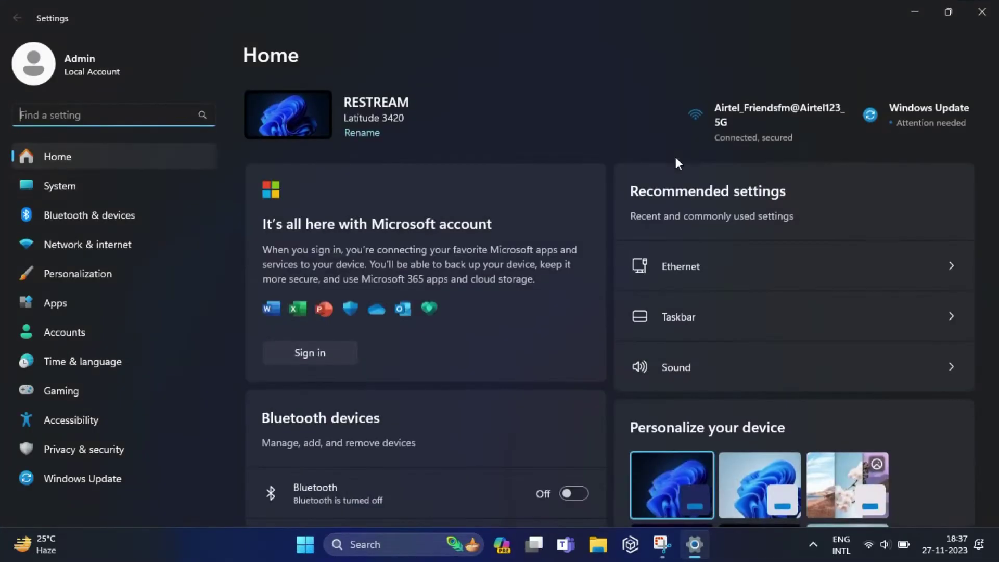
{"action": "left_click", "coordinate": [67, 183]}
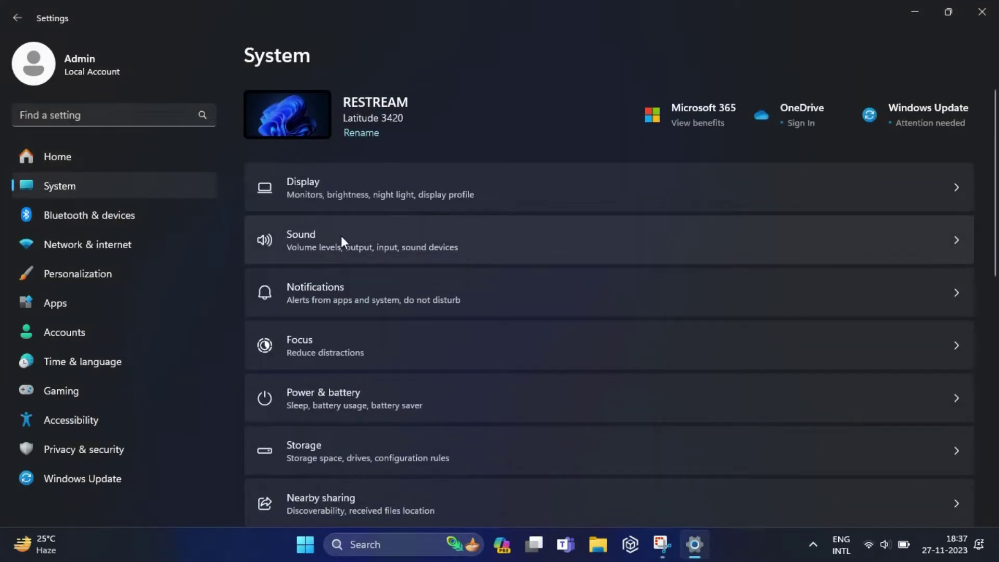
{"action": "scroll", "coordinate": [308, 352], "scroll_direction": "down", "scroll_amount": 5}
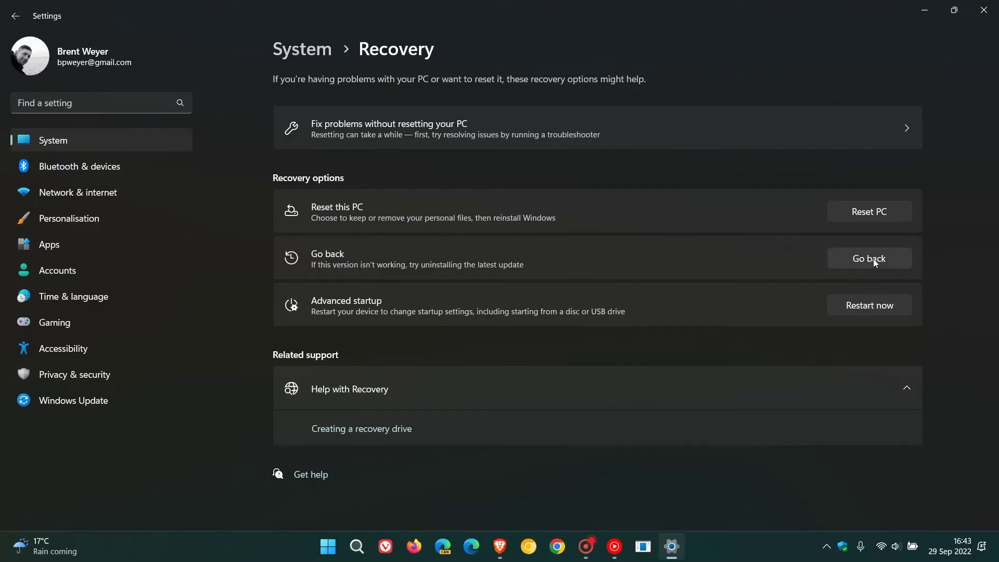
{"action": "left_click", "coordinate": [873, 258]}
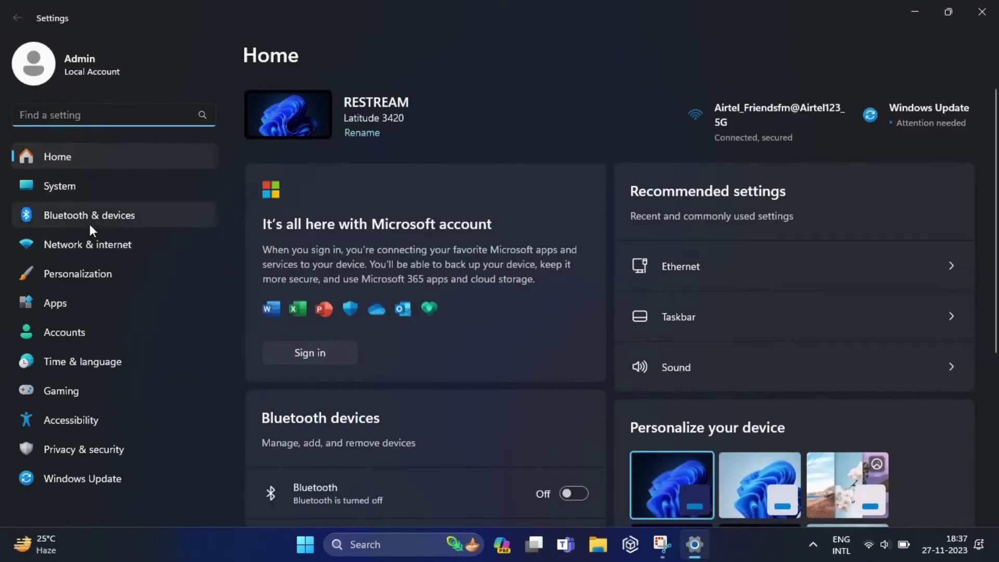
Open Update history under Windows Update and scroll through the installed updates.
{"action": "left_click", "coordinate": [79, 476]}
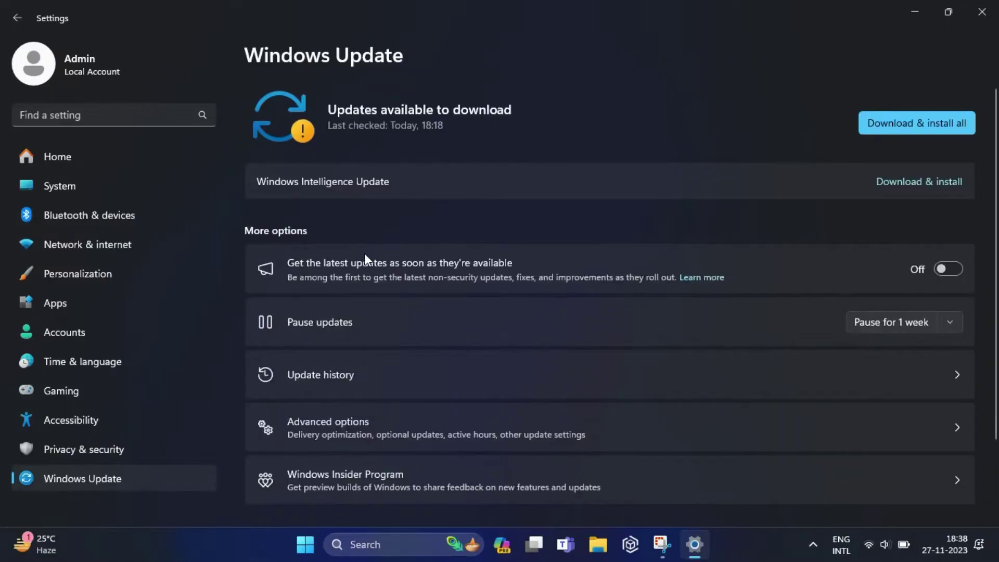
{"action": "scroll", "coordinate": [365, 254], "scroll_direction": "down", "scroll_amount": 2}
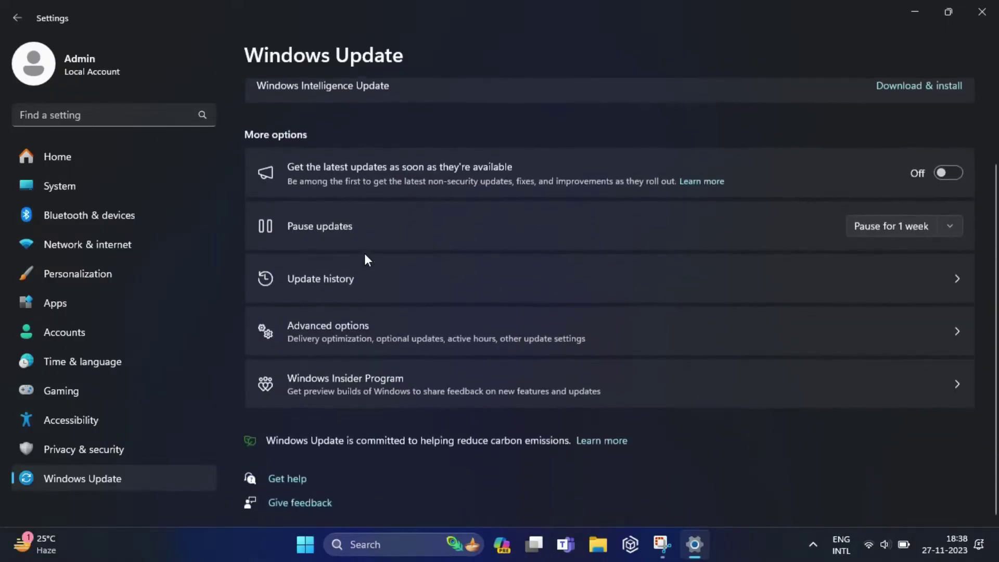
{"action": "left_click", "coordinate": [318, 279]}
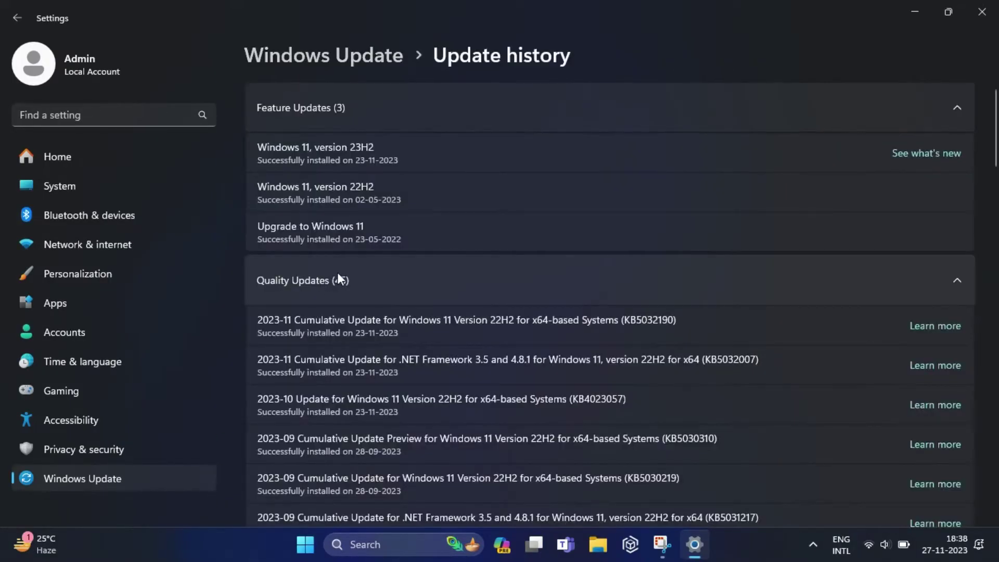
{"action": "scroll", "coordinate": [337, 273], "scroll_direction": "down", "scroll_amount": 3}
{"action": "scroll", "coordinate": [338, 273], "scroll_direction": "down", "scroll_amount": 2}
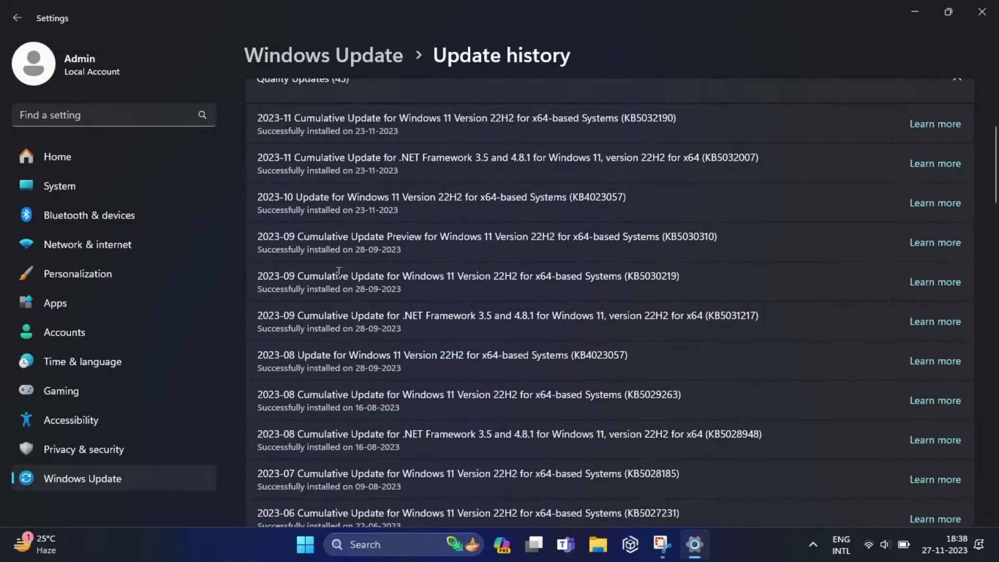
{"action": "scroll", "coordinate": [338, 272], "scroll_direction": "down", "scroll_amount": 1}
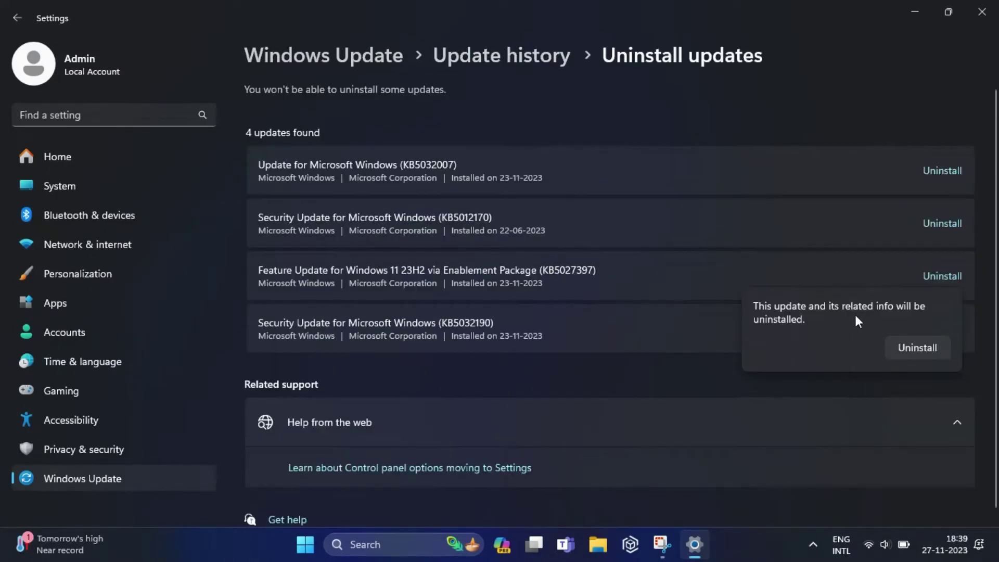
Confirm uninstalling the 23H2 Enablement Package feature update (KB5027397).
{"action": "left_click", "coordinate": [911, 351]}
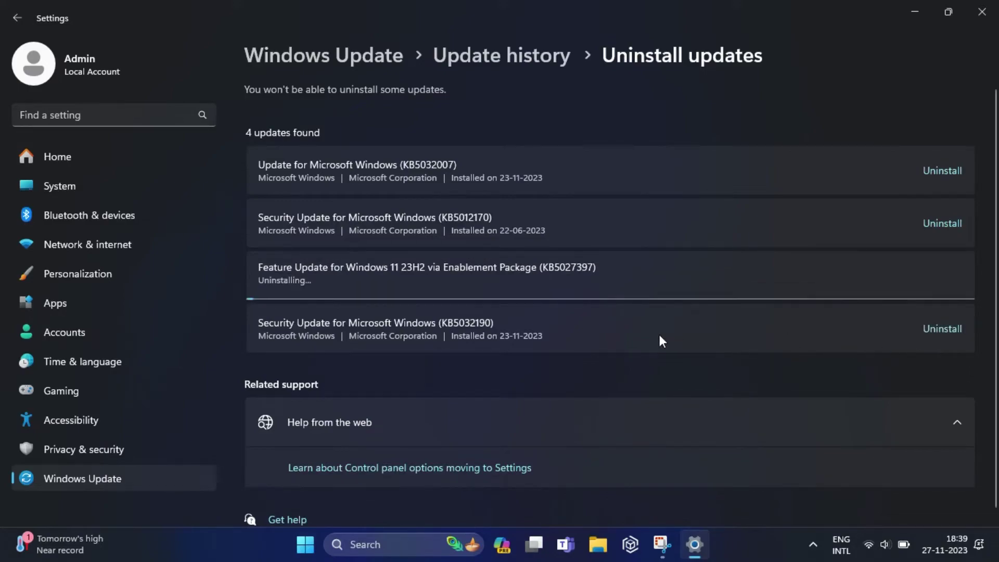